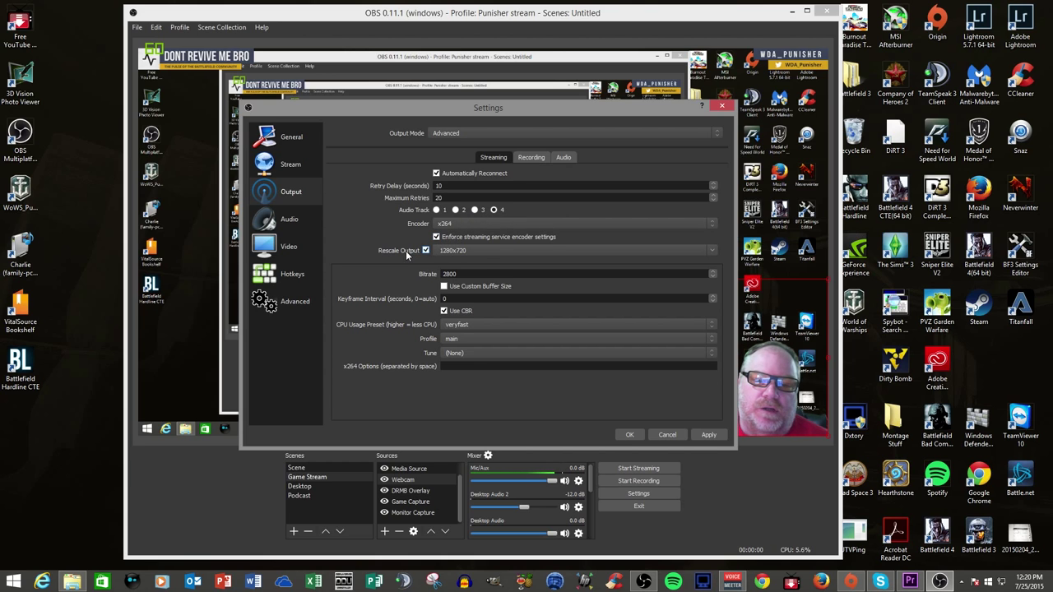
{"action": "left_click", "coordinate": [426, 251]}
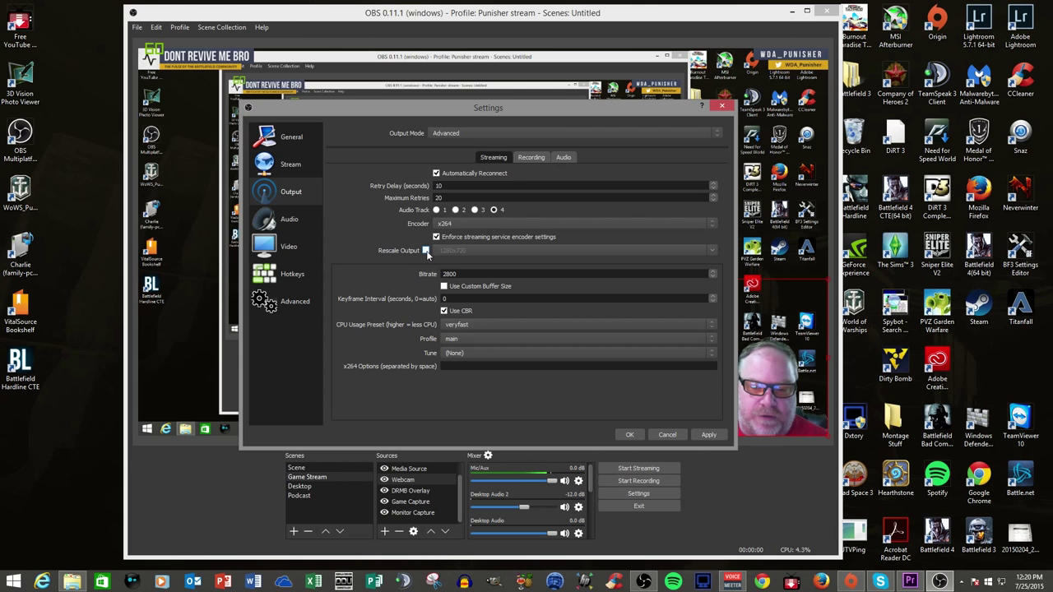
{"action": "left_click", "coordinate": [426, 251]}
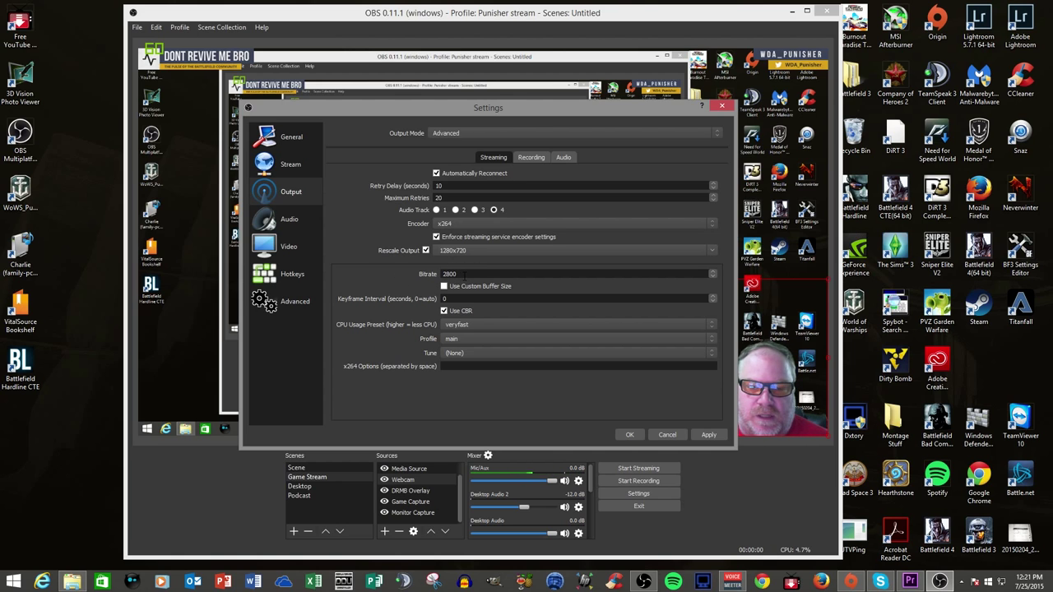
{"action": "left_click_drag", "start_coordinate": [463, 274], "coordinate": [438, 280]}
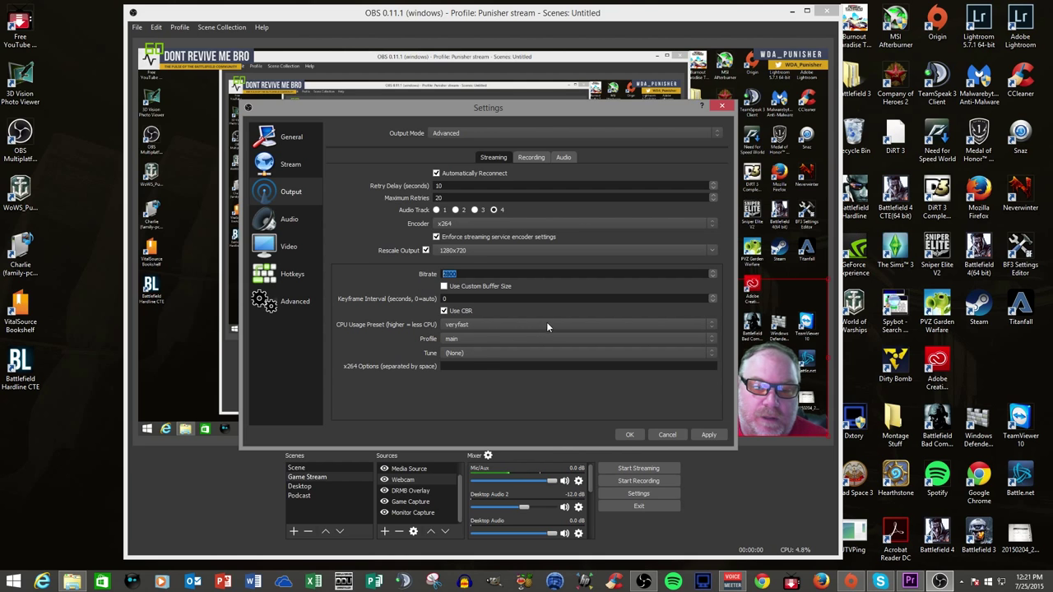
{"action": "left_click", "coordinate": [445, 286]}
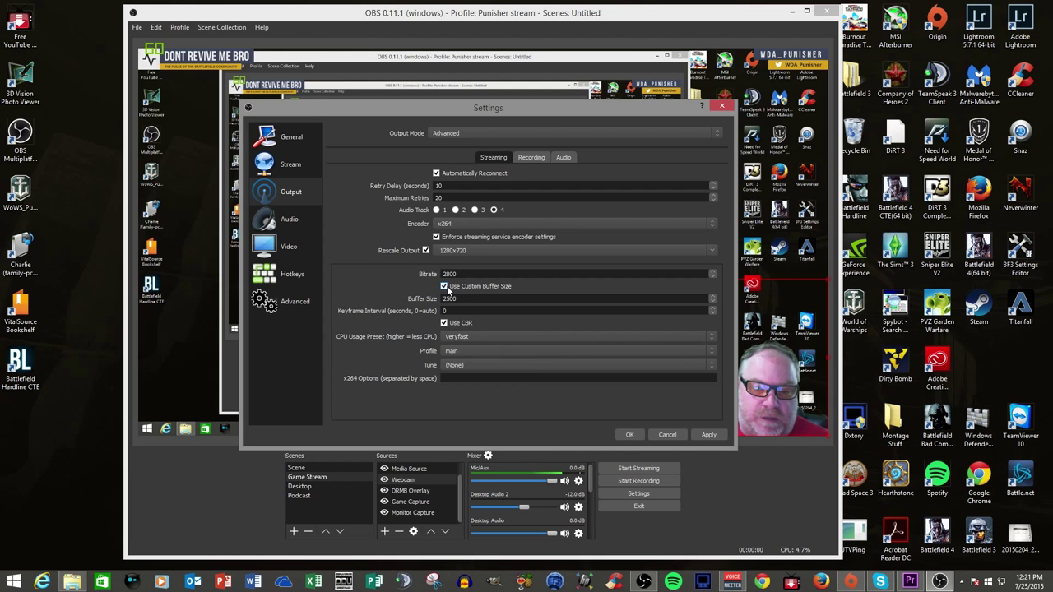
{"action": "left_click", "coordinate": [444, 287]}
{"action": "left_click", "coordinate": [444, 286]}
{"action": "left_click", "coordinate": [444, 286]}
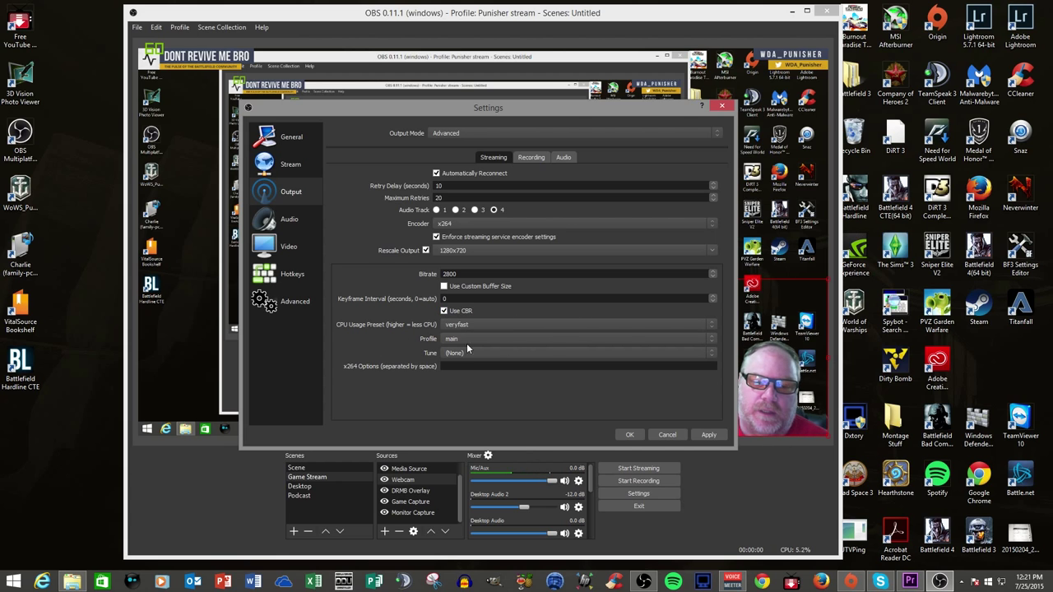
{"action": "left_click", "coordinate": [712, 325]}
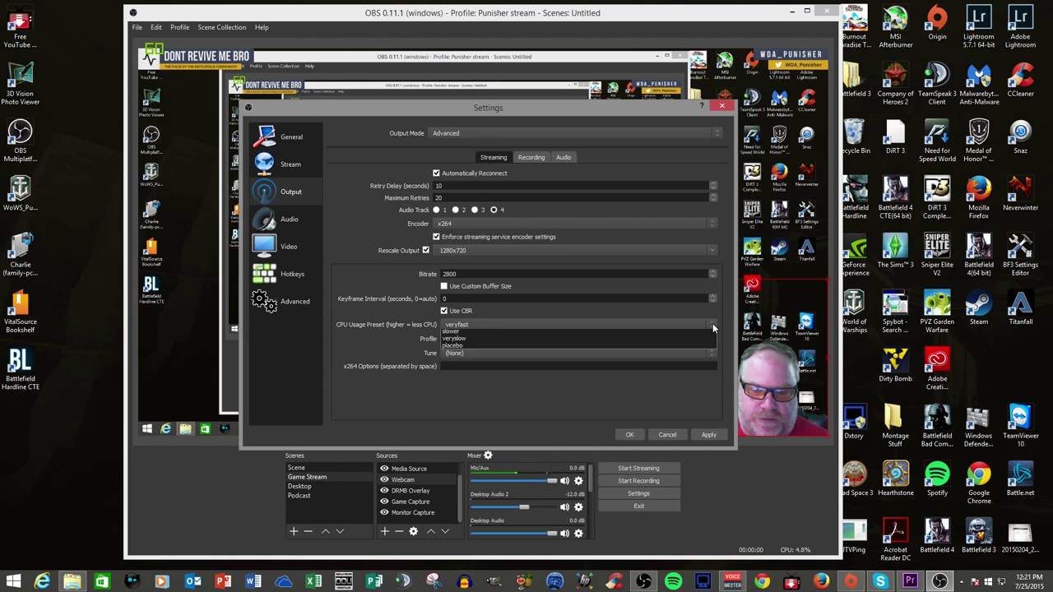
{"action": "left_click", "coordinate": [712, 326]}
{"action": "left_click", "coordinate": [713, 326]}
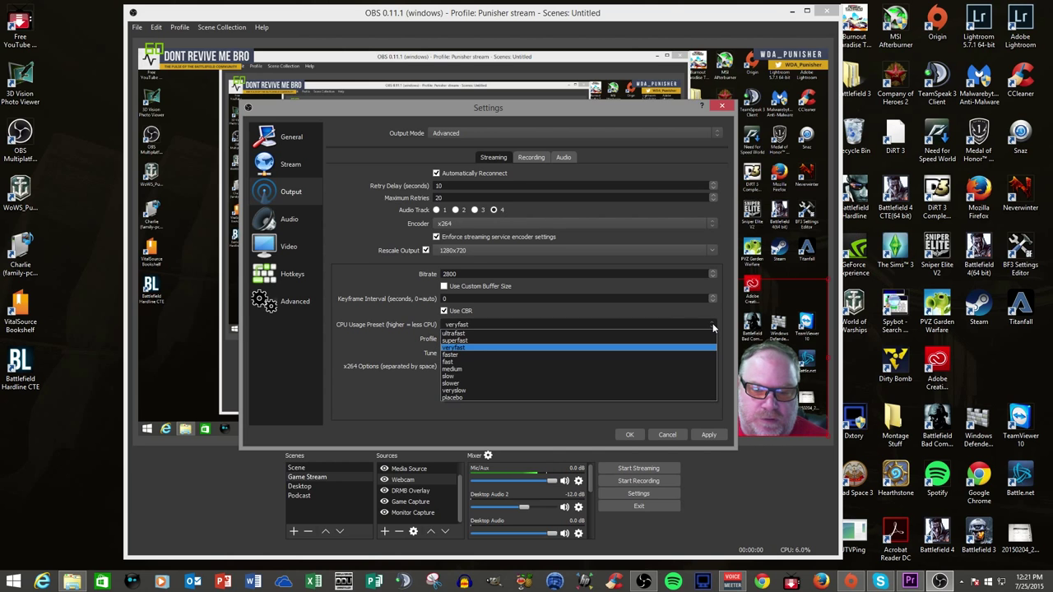
{"action": "left_click", "coordinate": [713, 326]}
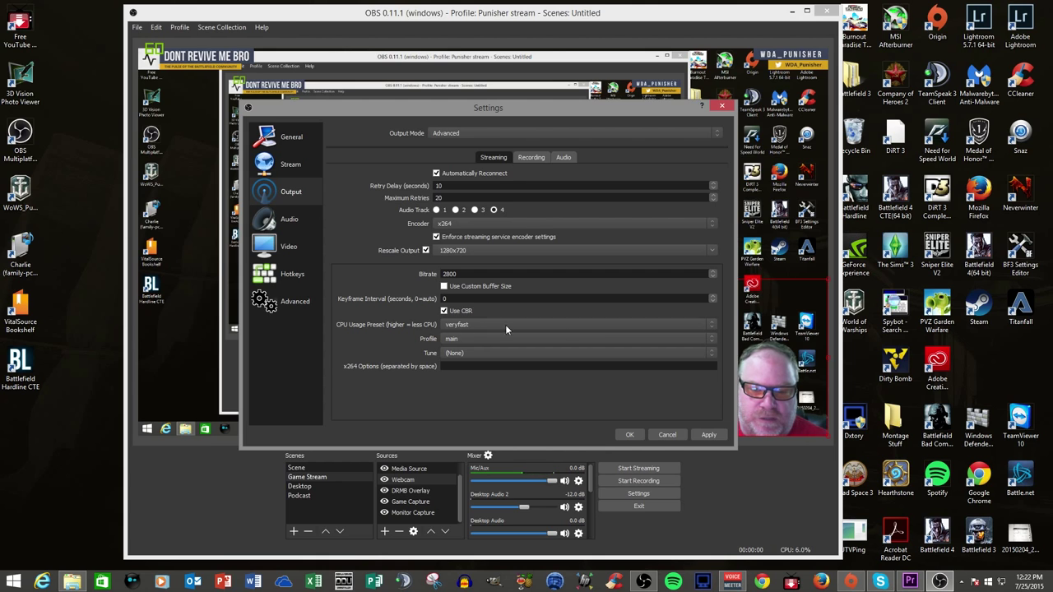
{"action": "left_click", "coordinate": [708, 322]}
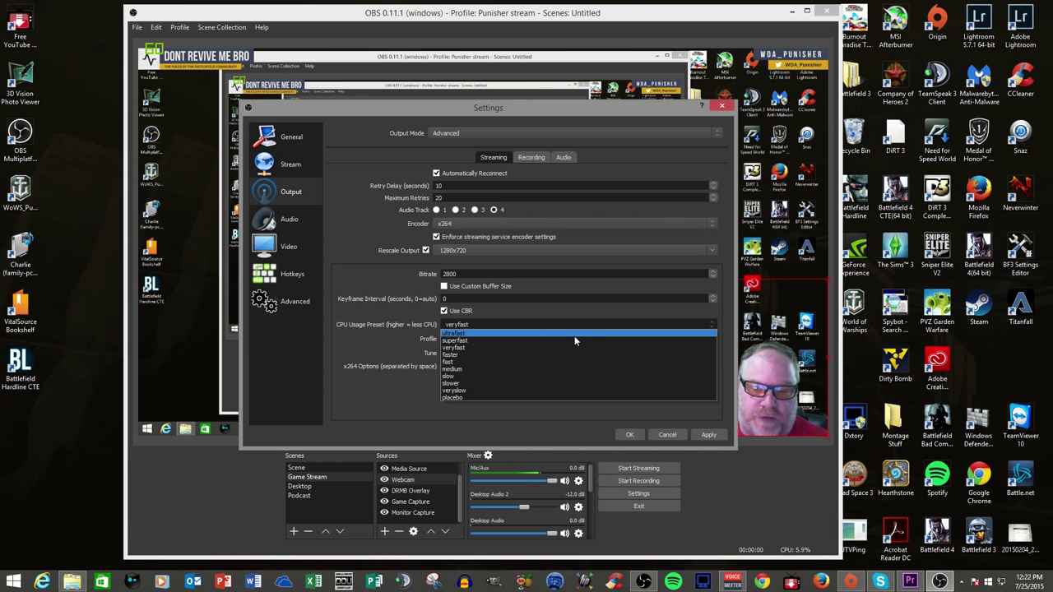
{"action": "left_click", "coordinate": [714, 325]}
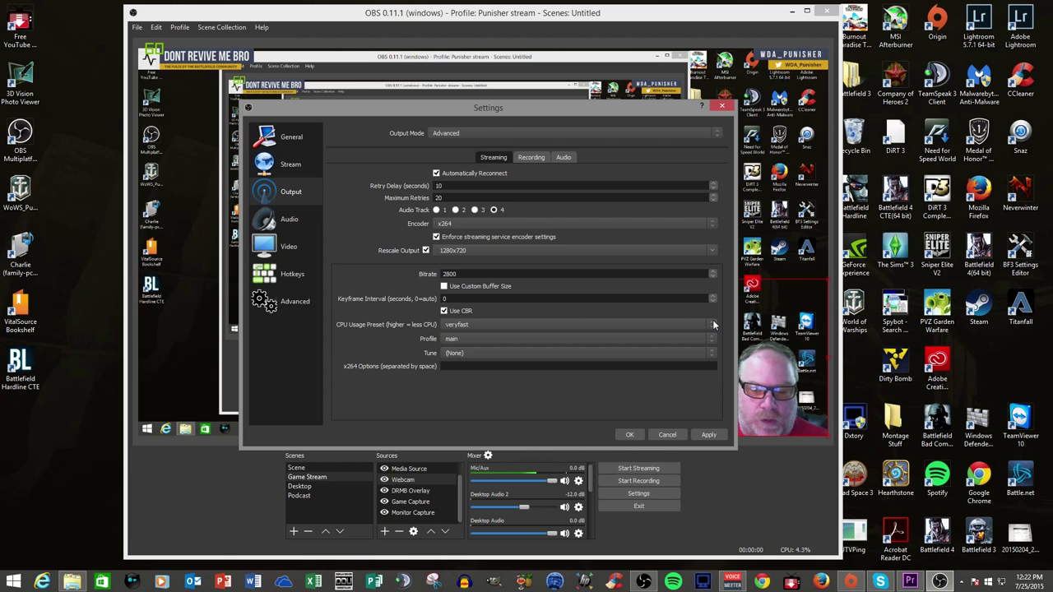
{"action": "left_click", "coordinate": [712, 346]}
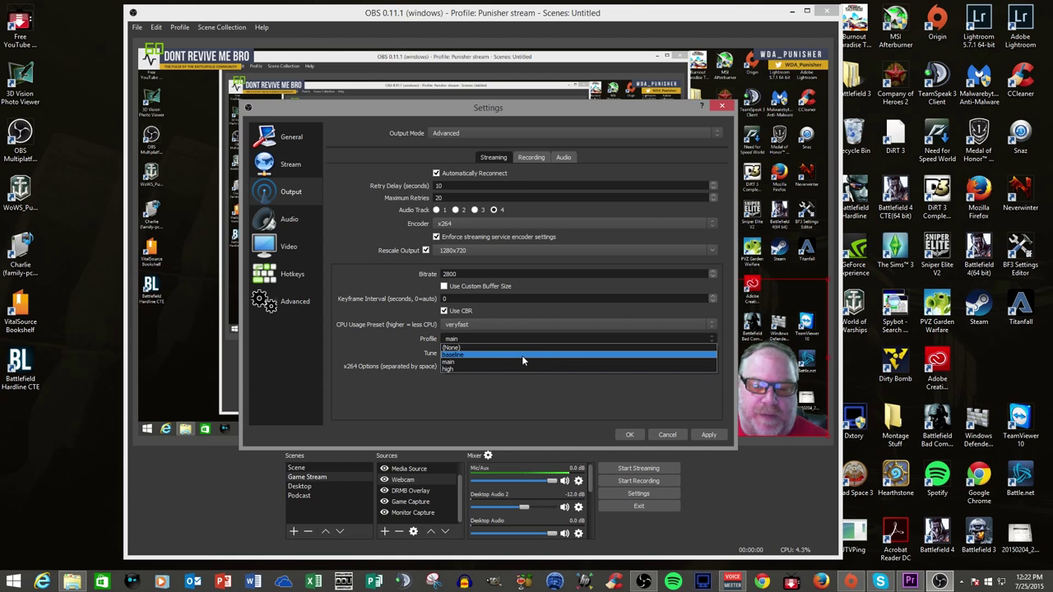
{"action": "left_click", "coordinate": [518, 363]}
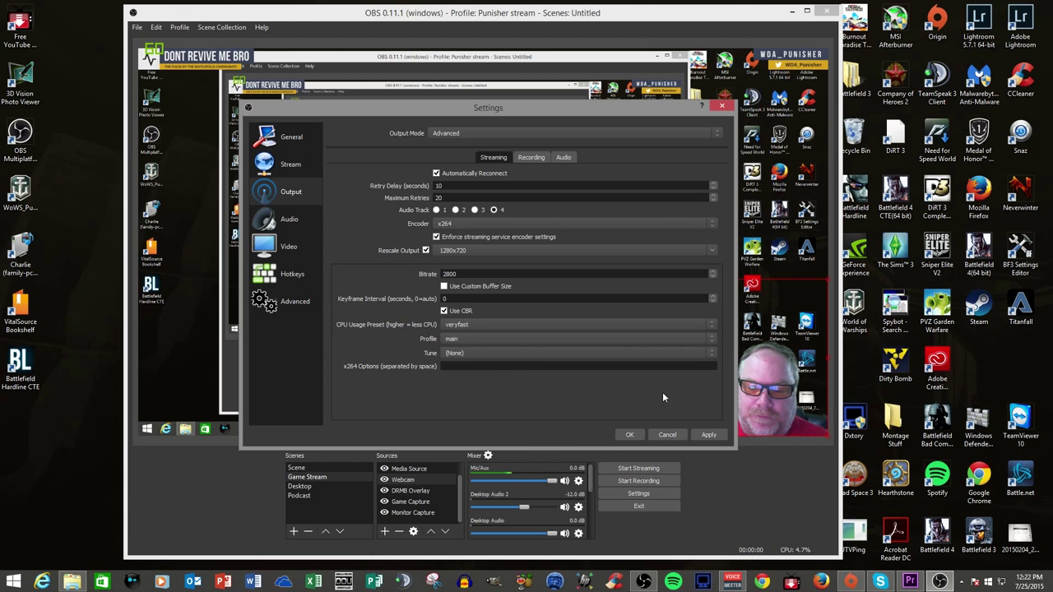
On the Recording output settings, keep the recording type at Standard
{"action": "left_click", "coordinate": [523, 158]}
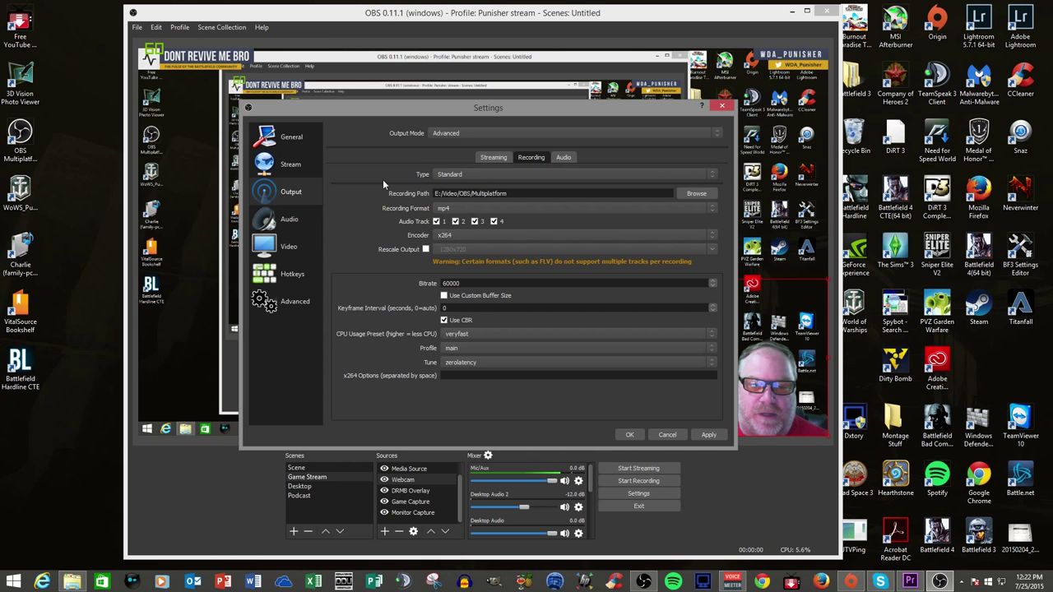
{"action": "left_click", "coordinate": [714, 173]}
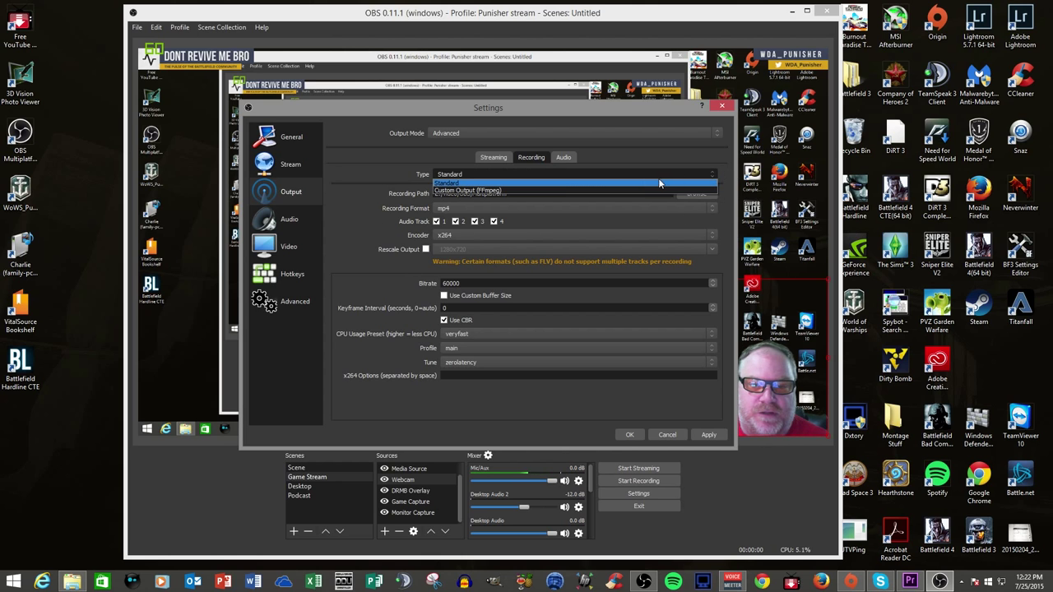
{"action": "left_click", "coordinate": [556, 183]}
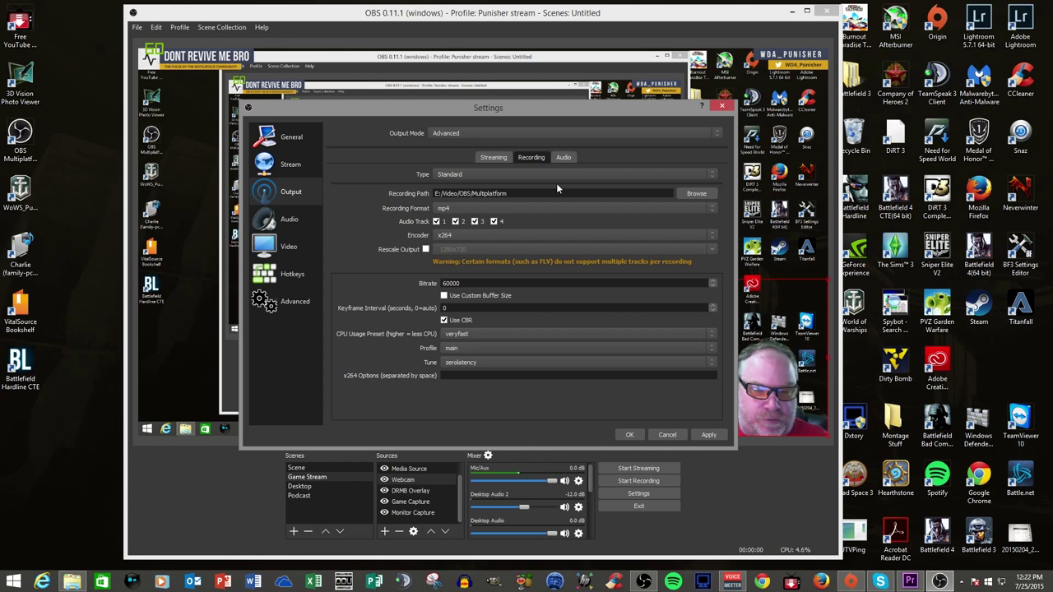
{"action": "left_click", "coordinate": [711, 173]}
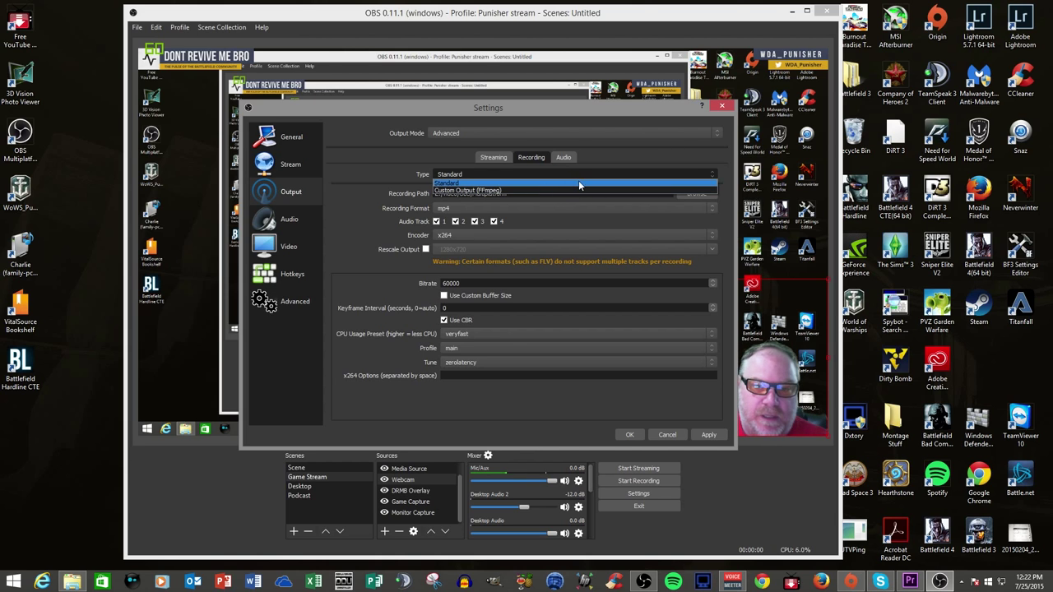
{"action": "left_click", "coordinate": [548, 183]}
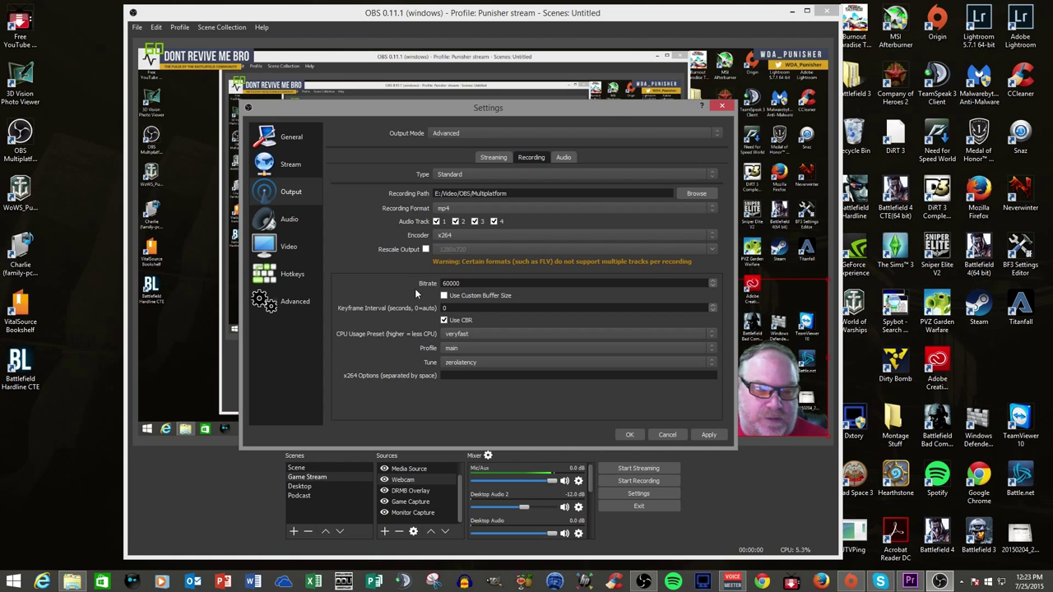
Keep mp4 as the recording format and x264 as the encoder, with output rescaling left off
{"action": "left_click", "coordinate": [711, 207]}
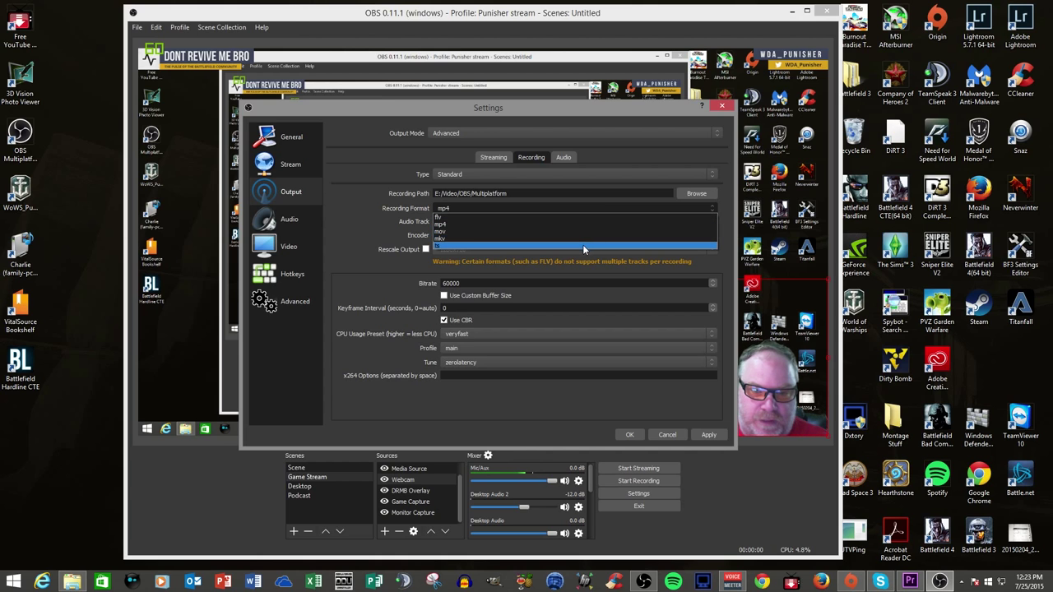
{"action": "left_click", "coordinate": [571, 224]}
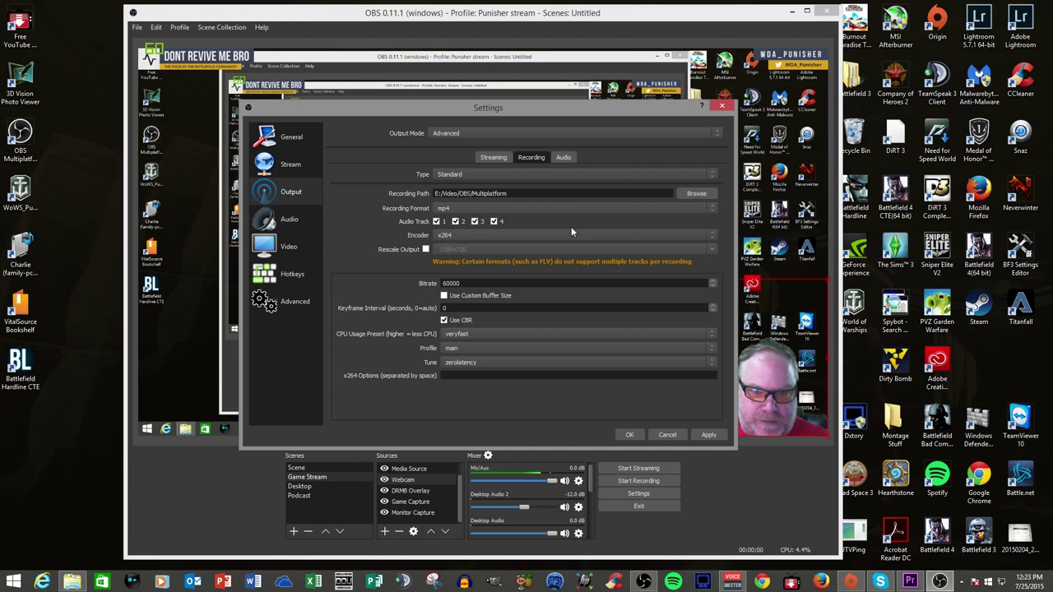
{"action": "left_click", "coordinate": [706, 236]}
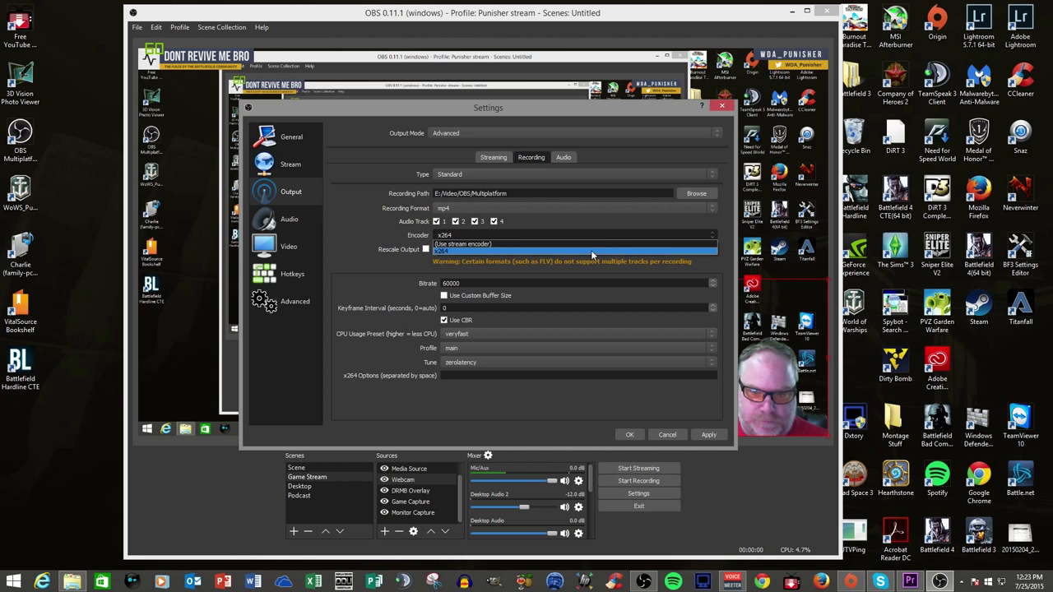
{"action": "left_click", "coordinate": [591, 250]}
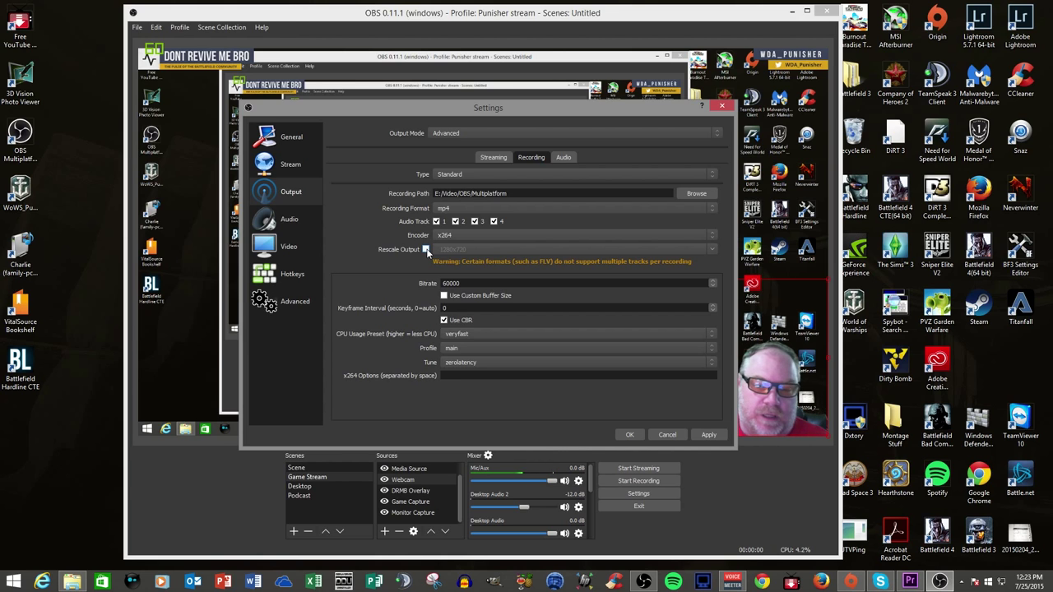
{"action": "left_click", "coordinate": [427, 250]}
{"action": "left_click", "coordinate": [426, 250]}
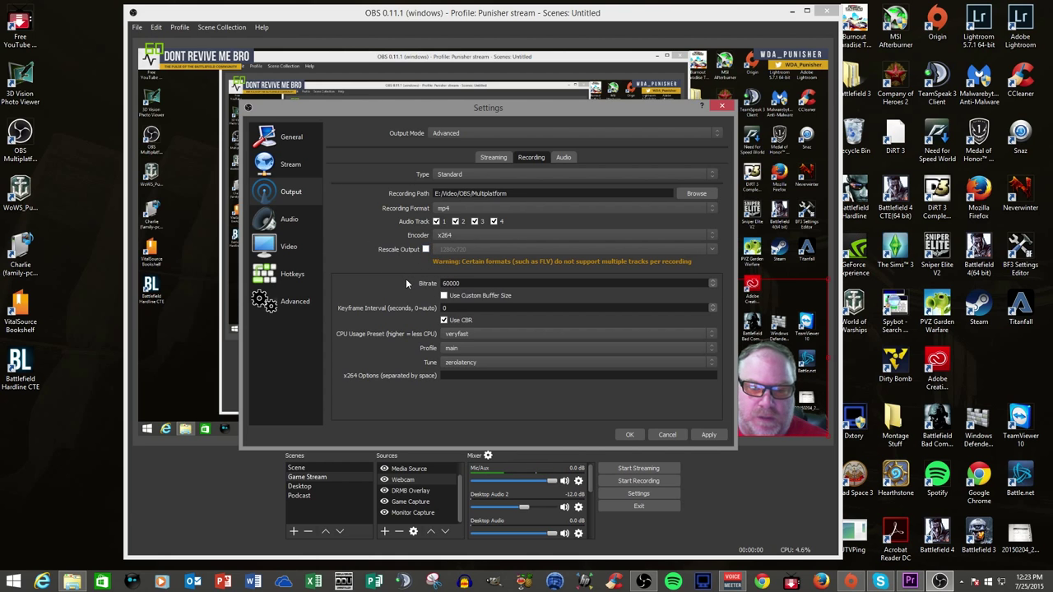
Replace the 60000 recording bitrate value with 20000
{"action": "left_click_drag", "start_coordinate": [488, 283], "coordinate": [396, 296]}
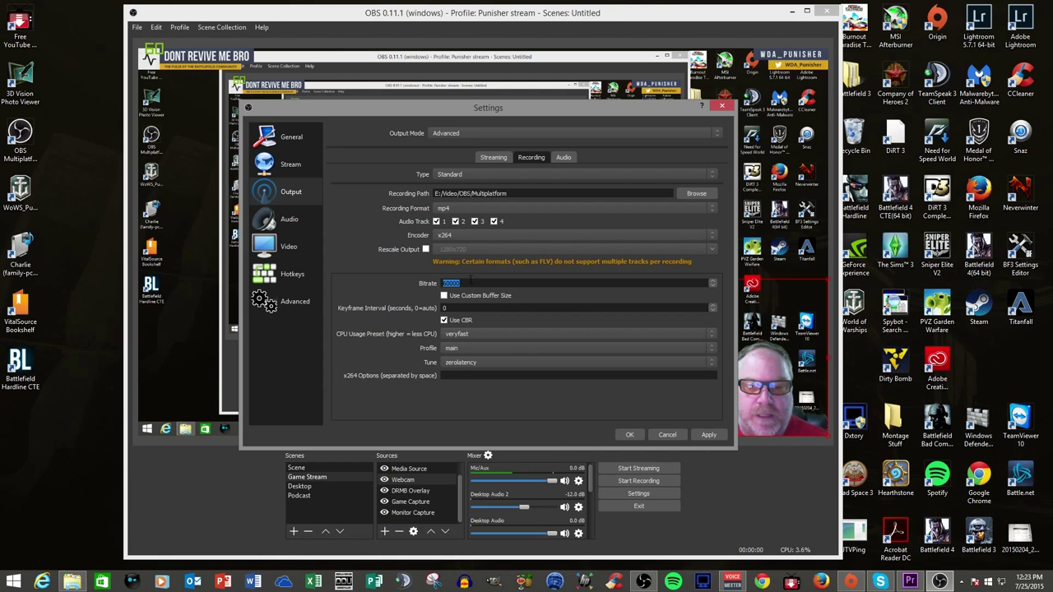
{"action": "type", "text": "20000"}
{"action": "left_click_drag", "start_coordinate": [471, 283], "coordinate": [406, 289]}
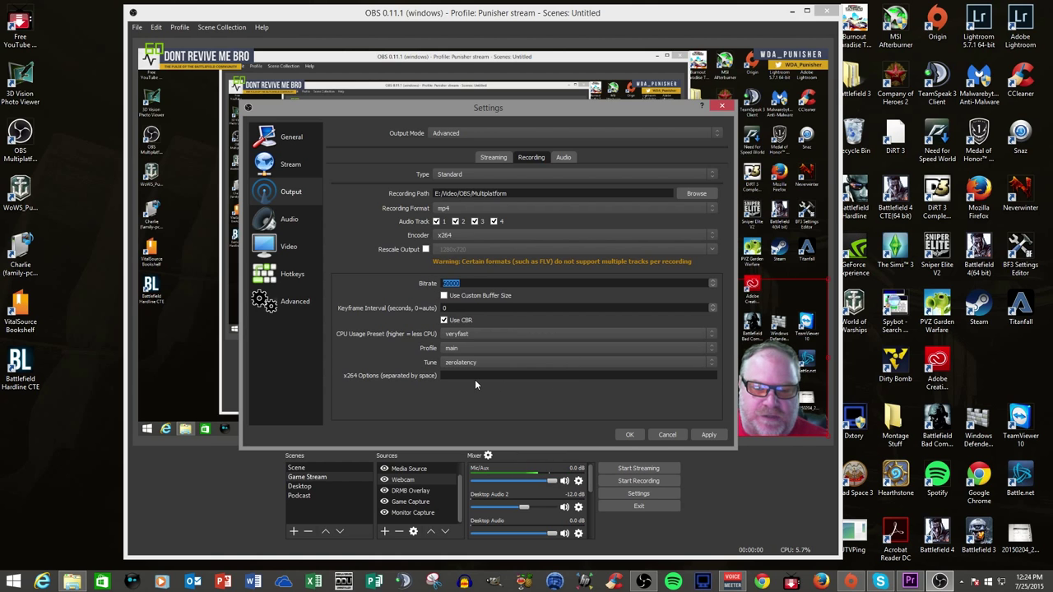
On the Audio output tab, leave Track 1 bitrate at 160 and confirm Settings with OK
{"action": "left_click", "coordinate": [564, 158]}
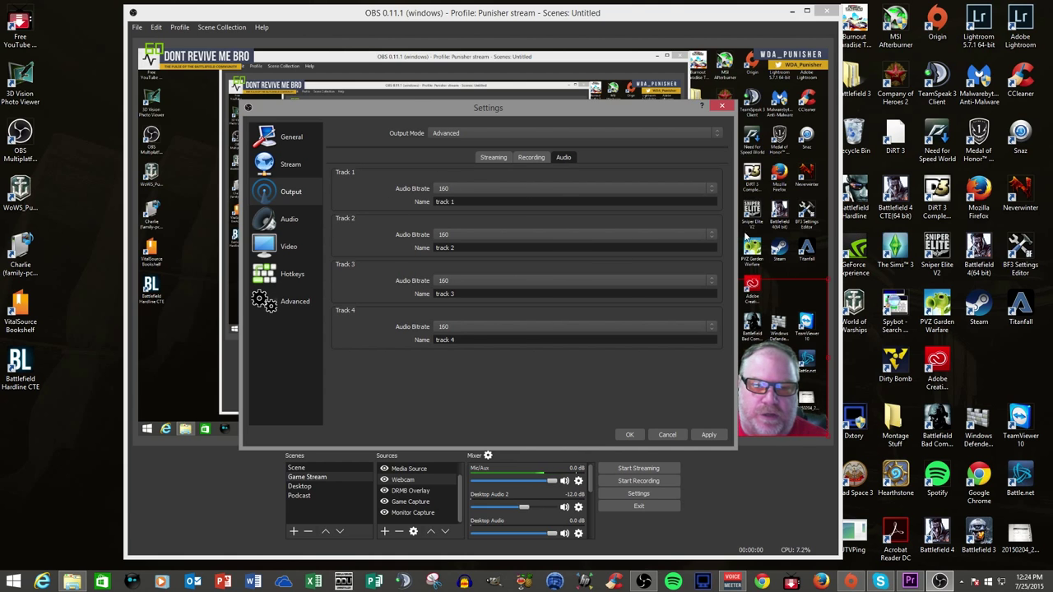
{"action": "left_click", "coordinate": [712, 188]}
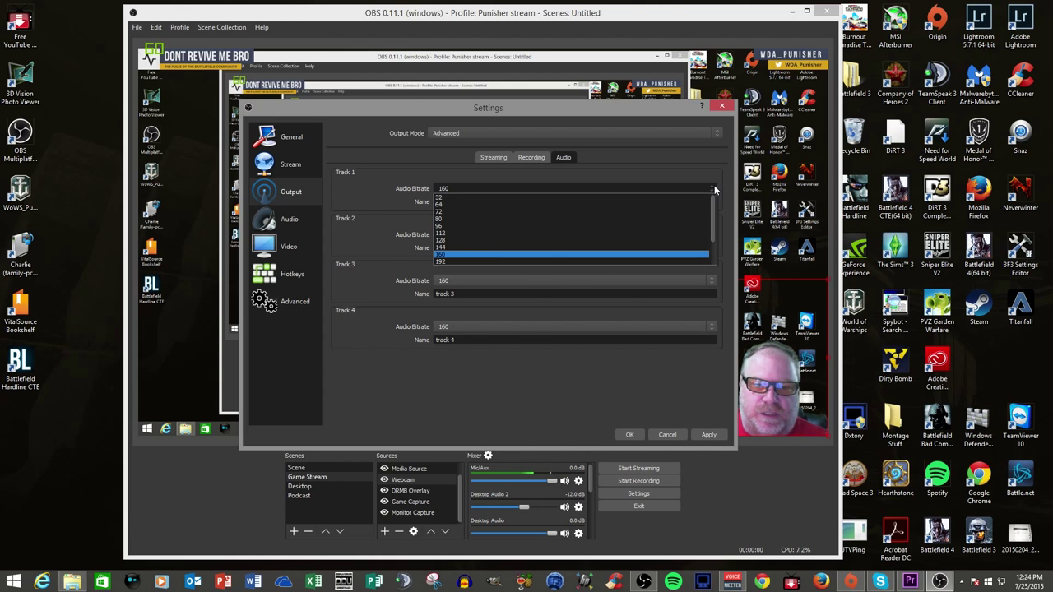
{"action": "left_click", "coordinate": [520, 260]}
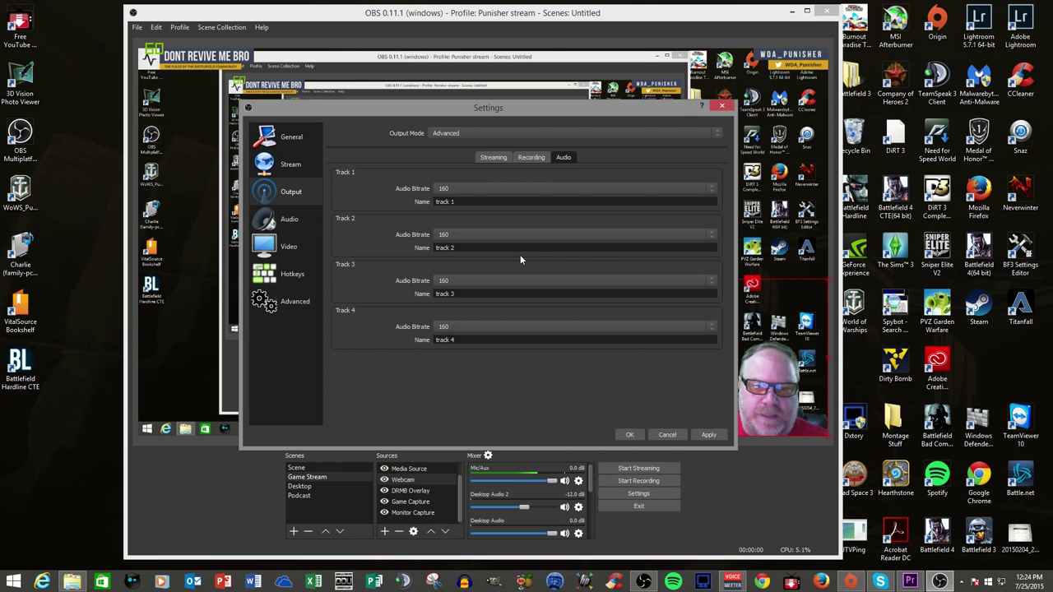
{"action": "left_click", "coordinate": [714, 191]}
{"action": "left_click_drag", "start_coordinate": [714, 214], "coordinate": [715, 242]}
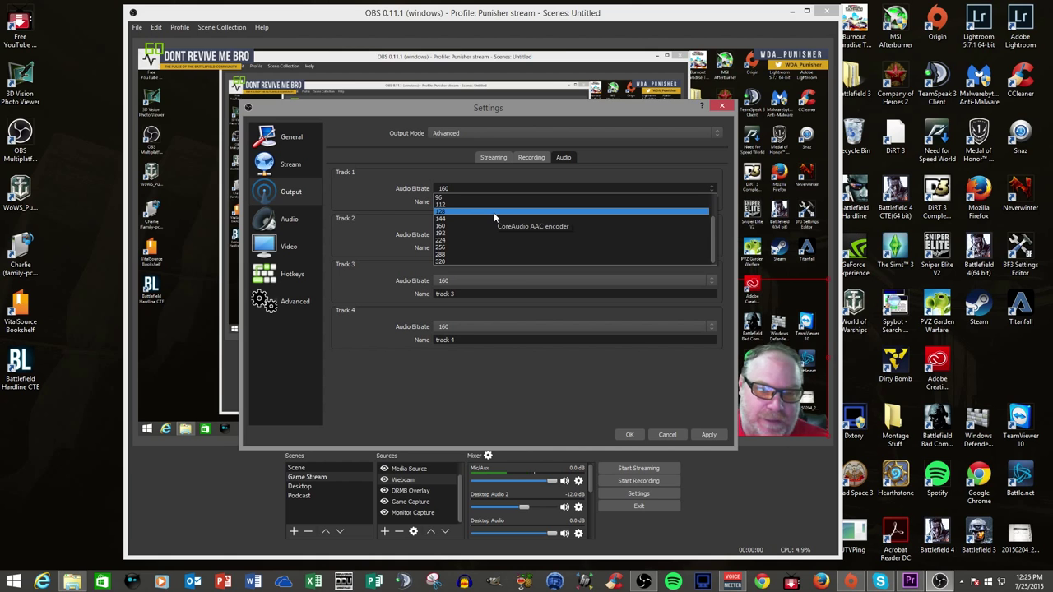
{"action": "key", "text": "Escape"}
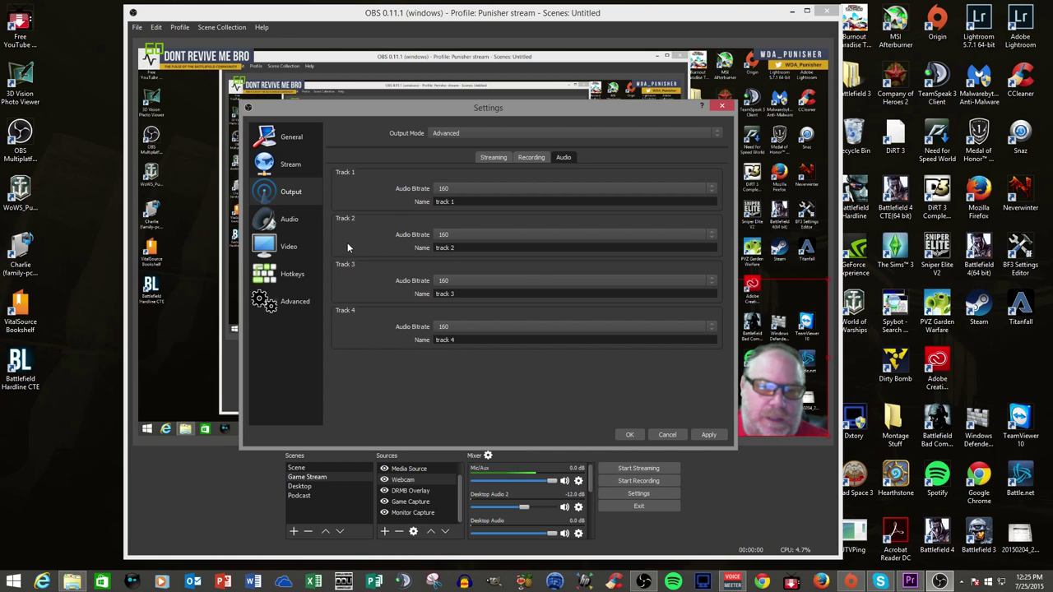
{"action": "key", "text": "Tab"}
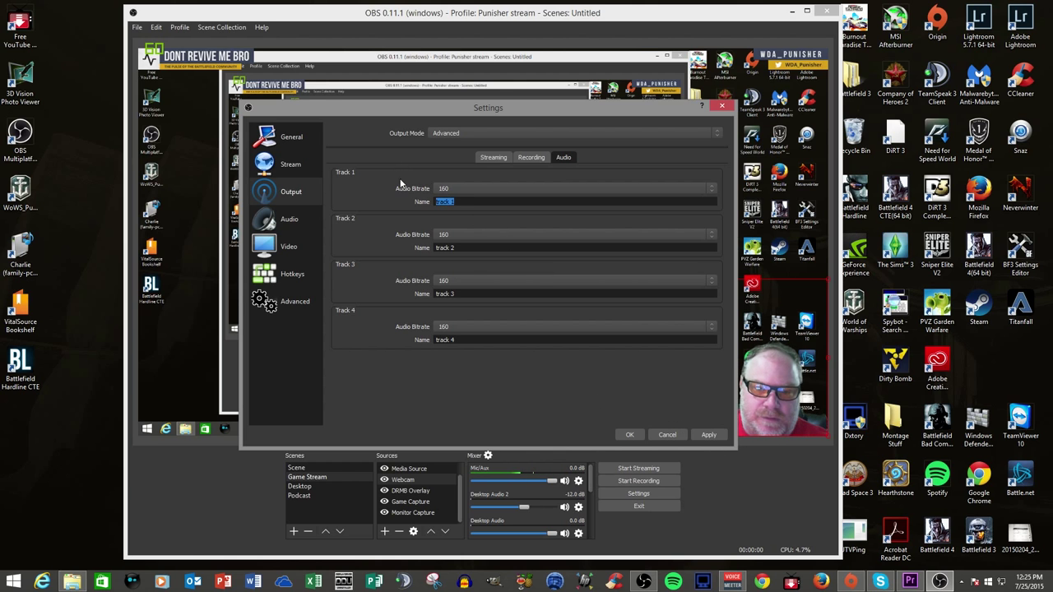
{"action": "left_click", "coordinate": [627, 435]}
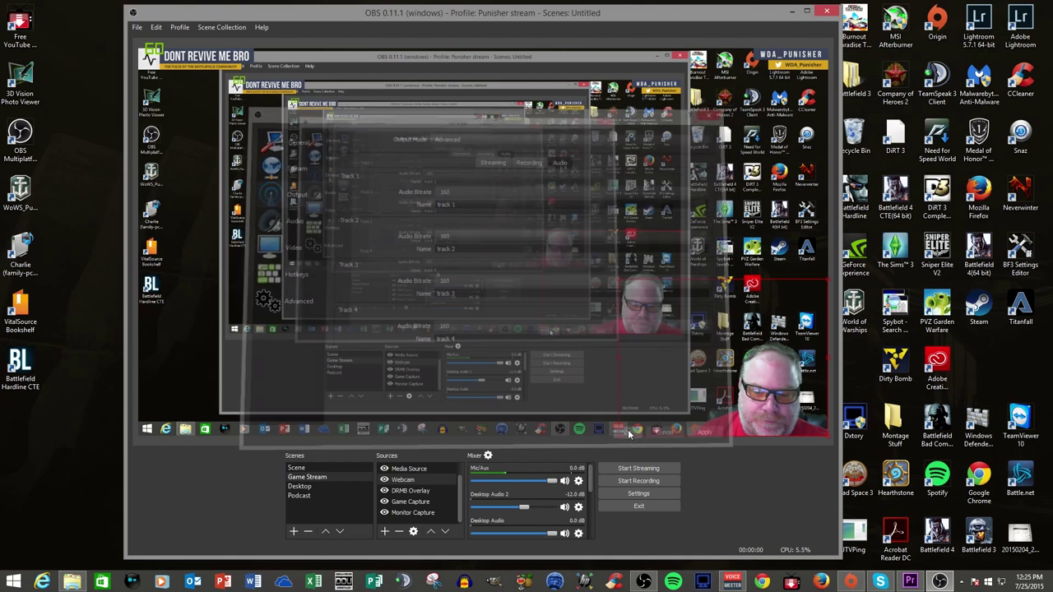
Reopen Settings on the Audio page and keep Microphone (Blue Snowball) as the Mic/Auxiliary device
{"action": "left_click", "coordinate": [638, 494]}
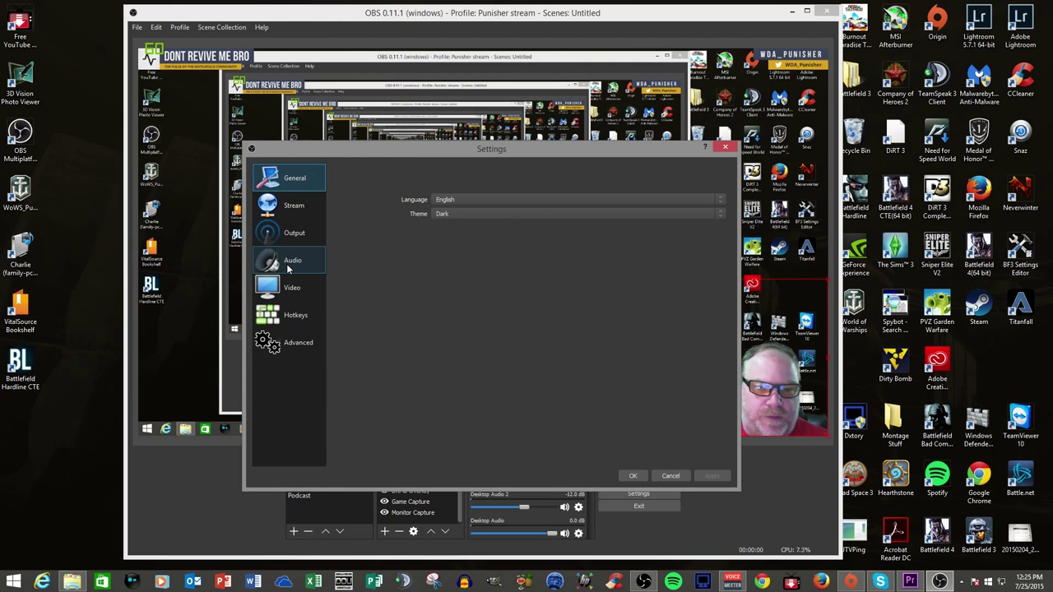
{"action": "left_click", "coordinate": [273, 258]}
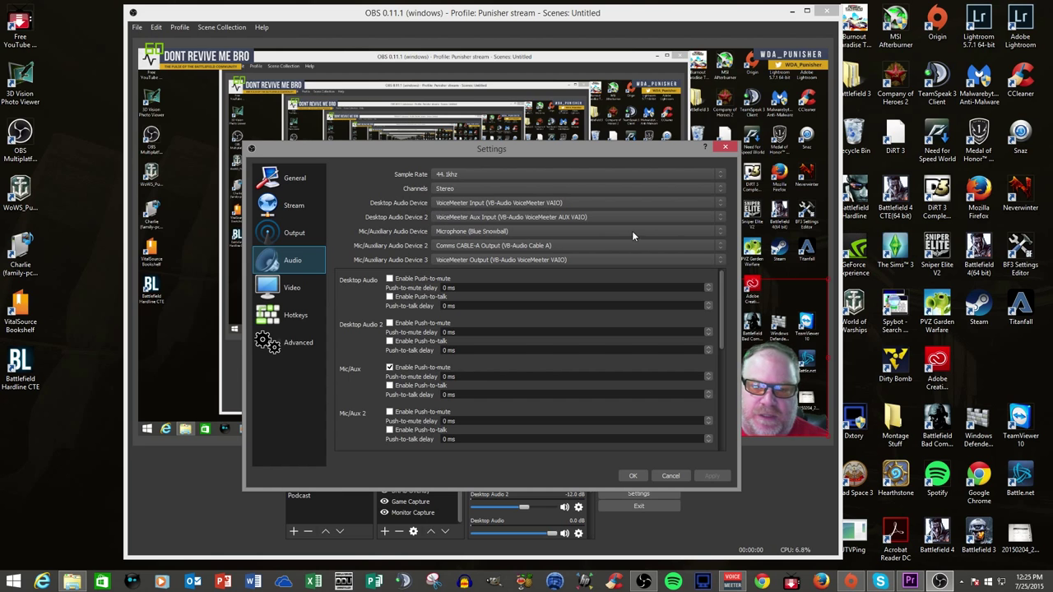
{"action": "left_click", "coordinate": [719, 235]}
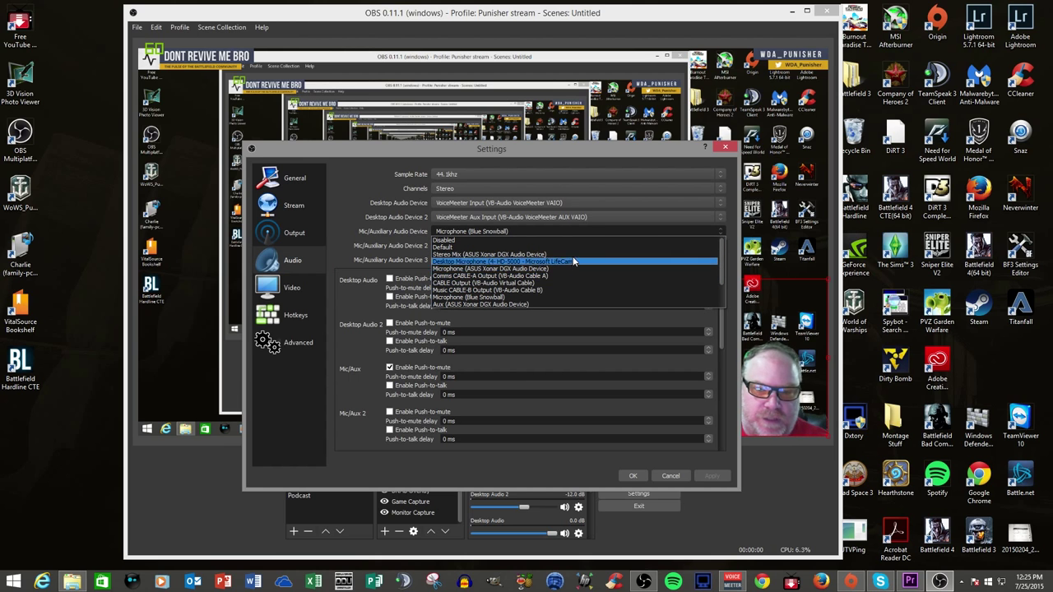
{"action": "left_click", "coordinate": [565, 296]}
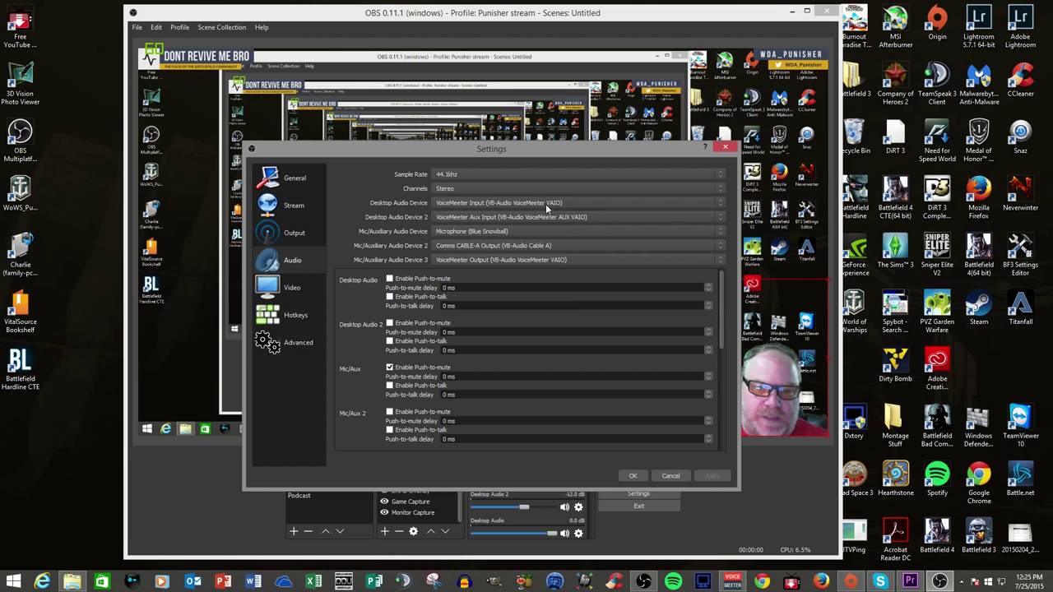